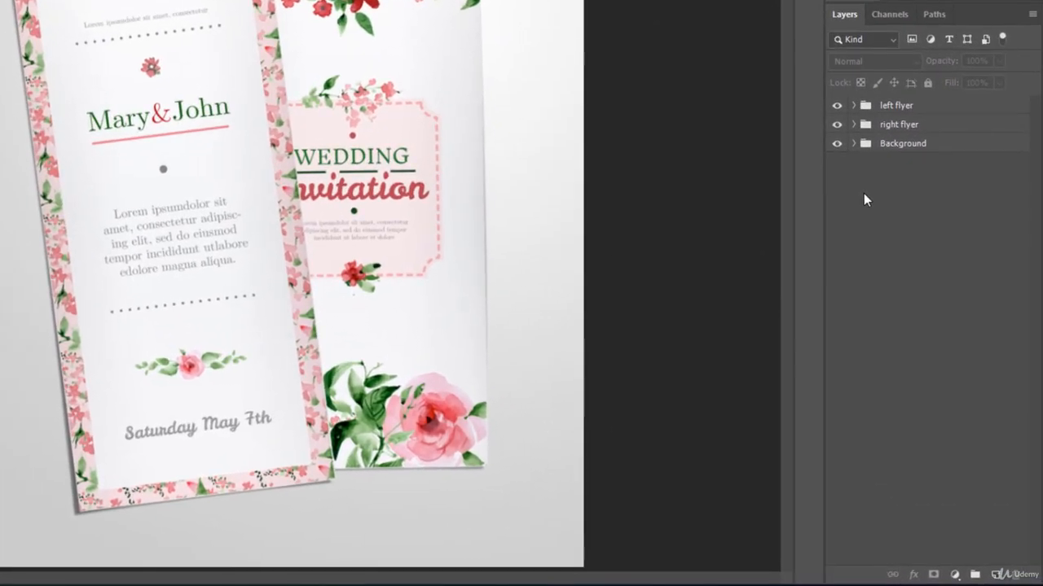
Expand and collapse all layer groups at once, first only the top-level groups and next with their nested groups and effects
left_click(854, 106, "ctrl")
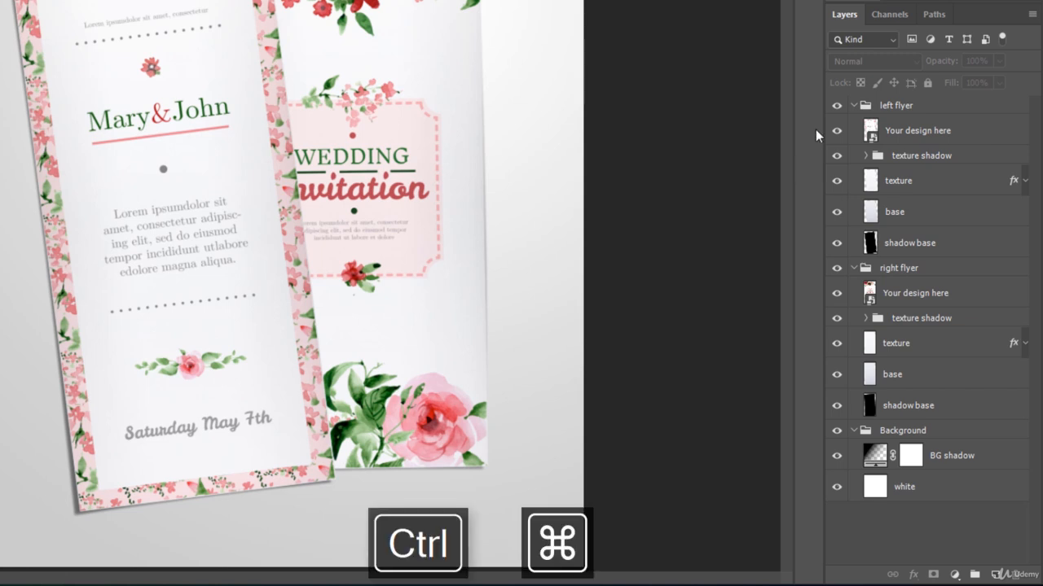
left_click(853, 105, "ctrl")
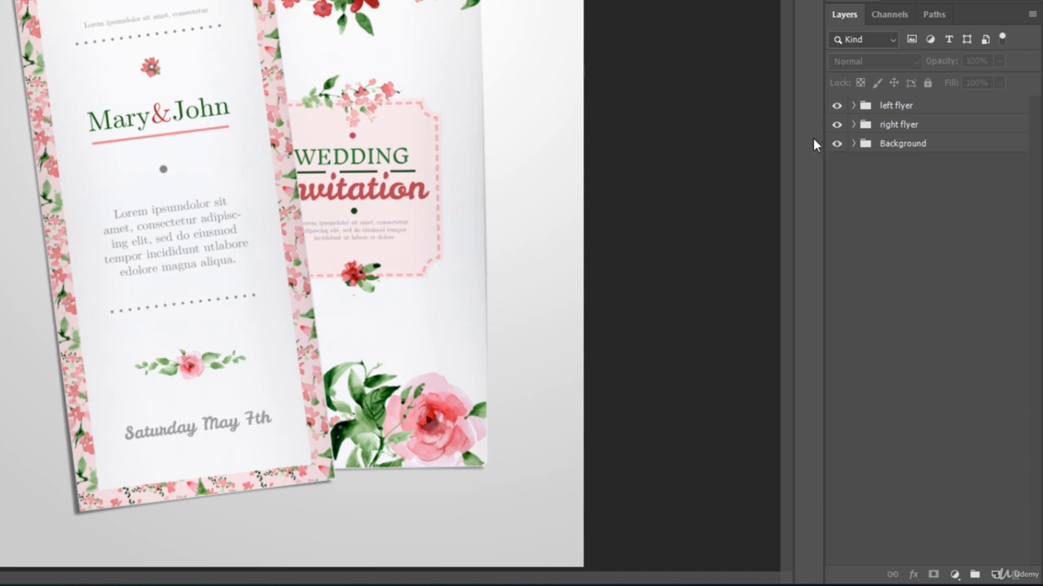
left_click(855, 106, "ctrl+alt")
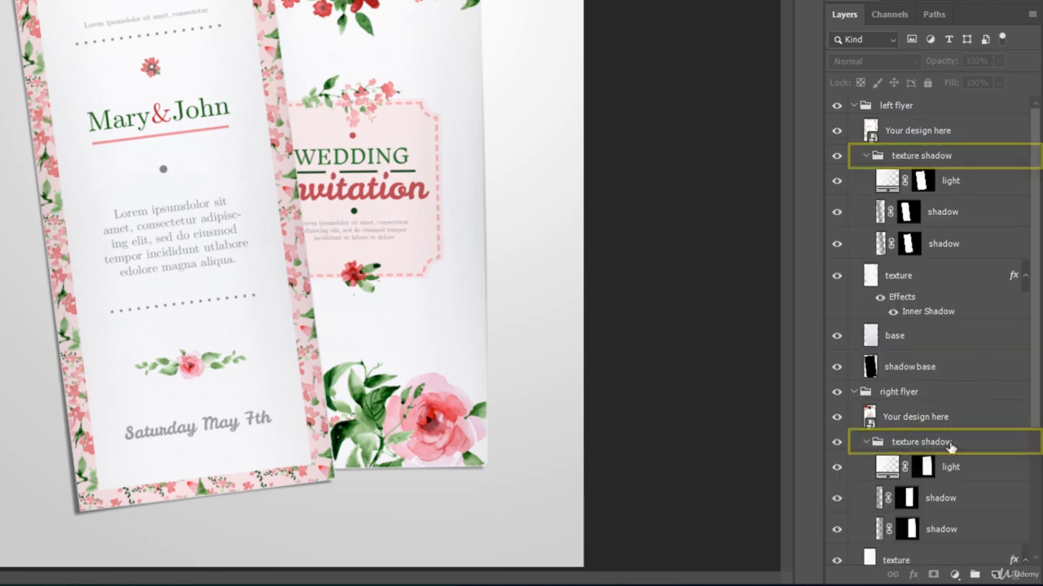
left_click(854, 106, "ctrl+alt")
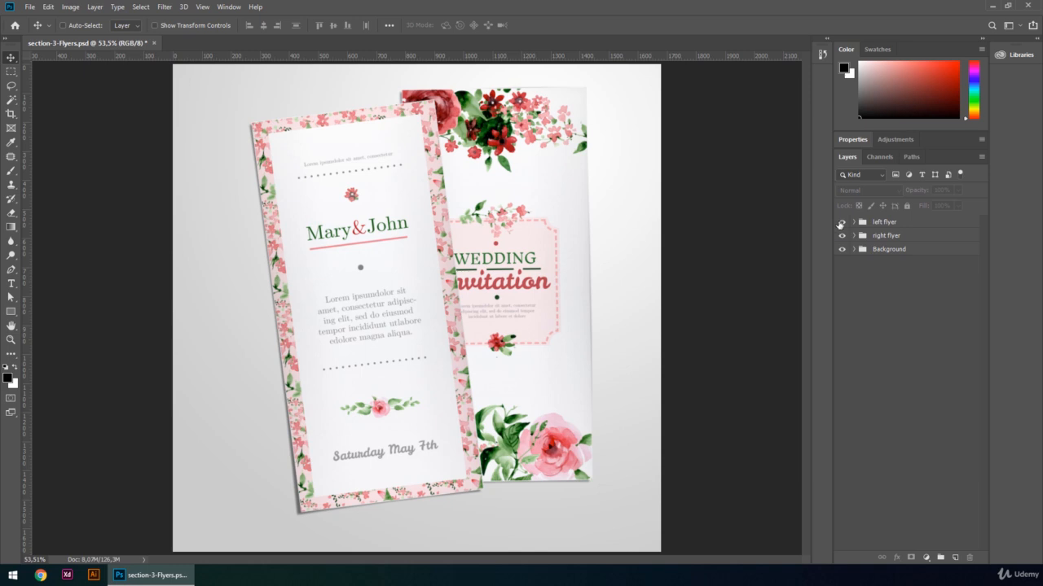
Expand the left flyer group and toggle the visibility of the group and its Your design here layer
left_click(842, 222)
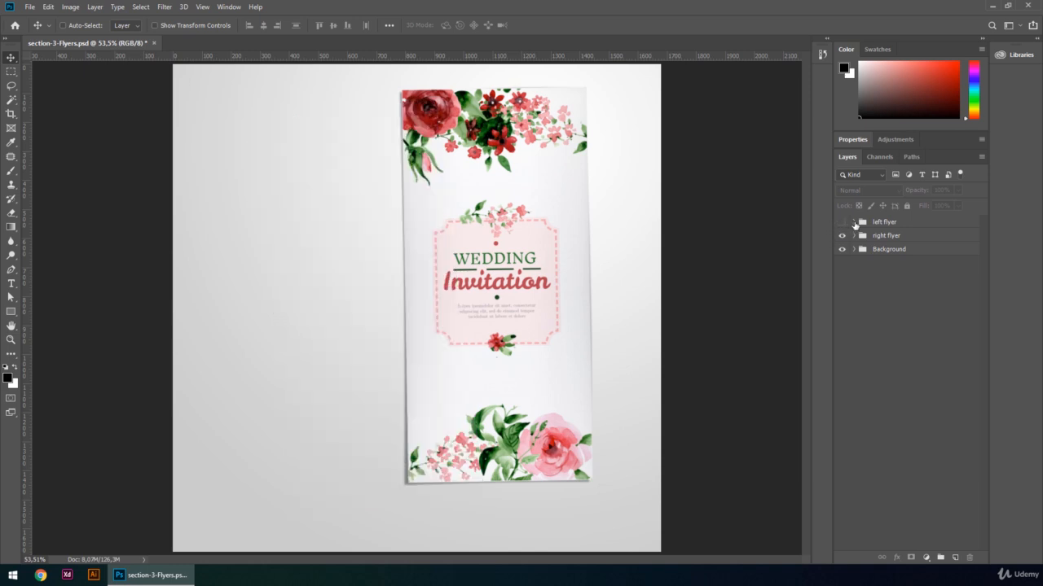
left_click(854, 223)
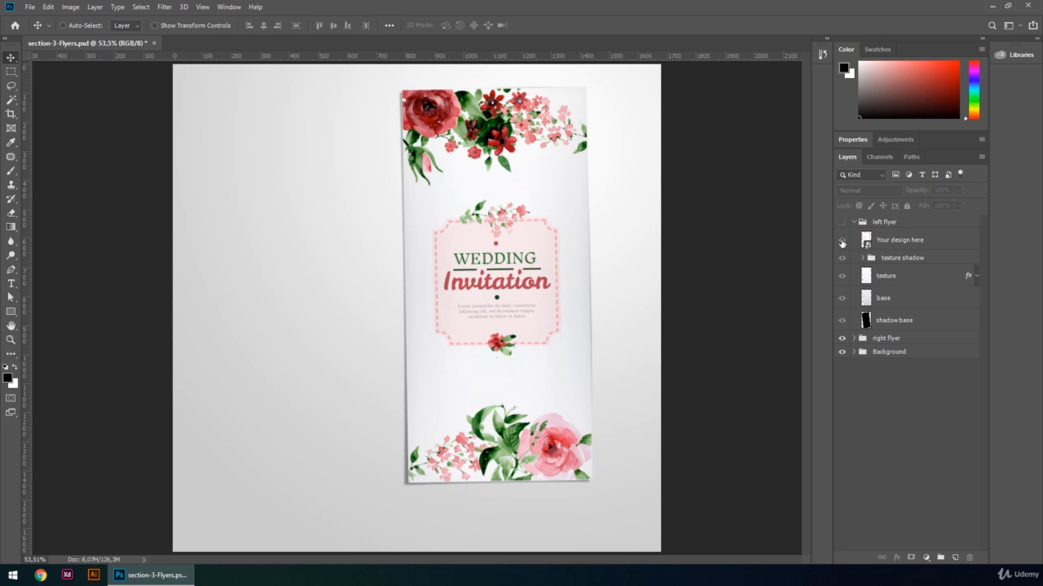
left_click(842, 243)
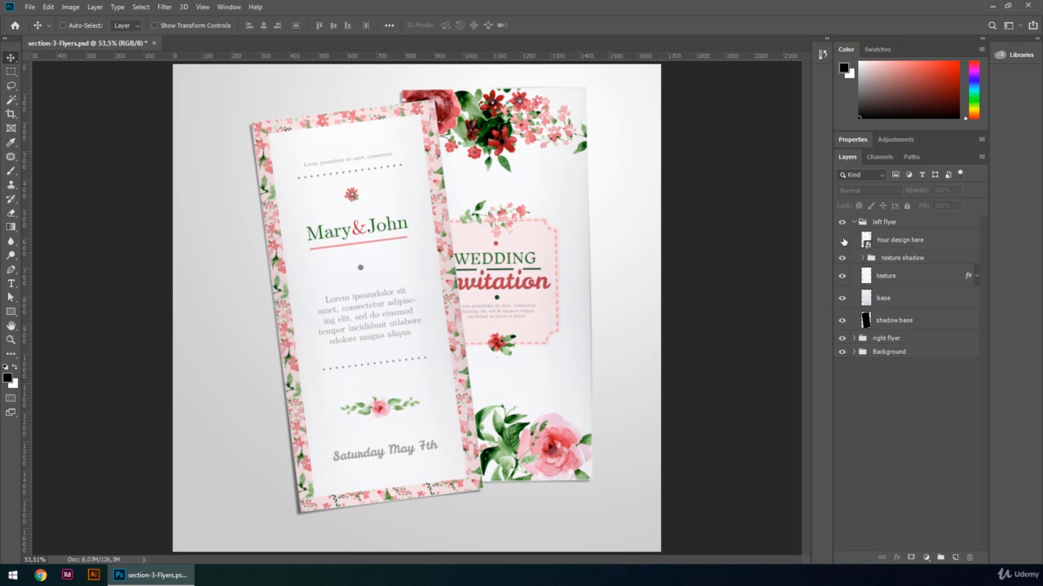
mouse_move(843, 241)
left_mouse_down()
mouse_move(845, 298)
mouse_move(844, 242)
left_mouse_up()
Isolate the left flyer group by hiding all other groups at once, and restore the visibility of the others
key("alt")
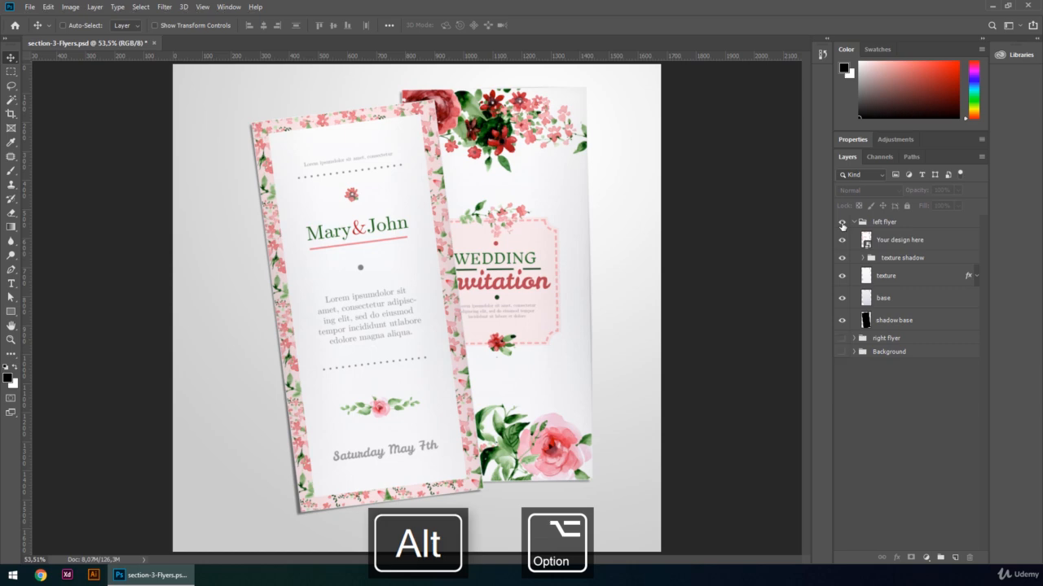
left_click(843, 226, "alt")
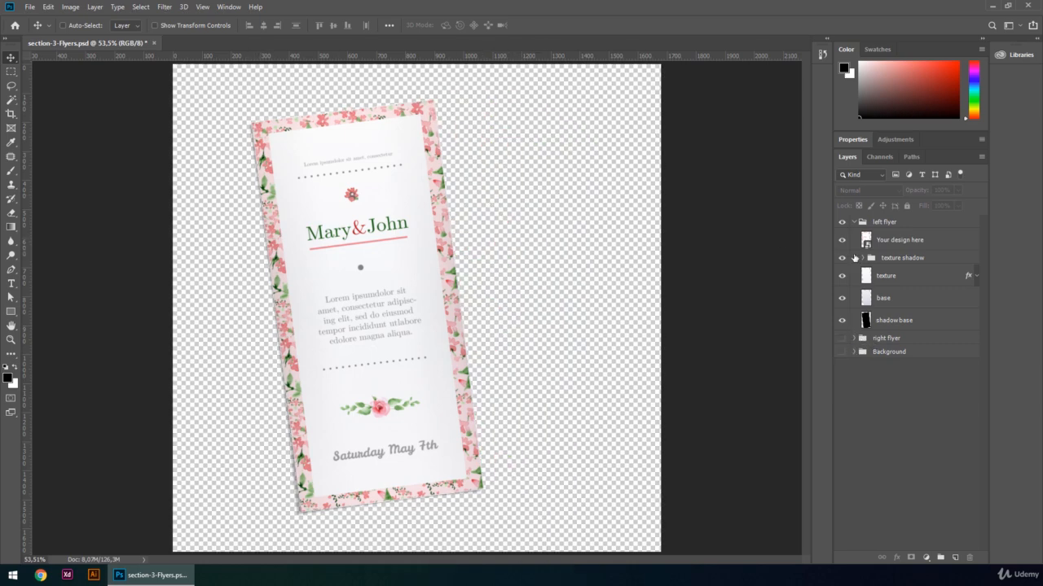
key("alt")
left_click(843, 225, "alt")
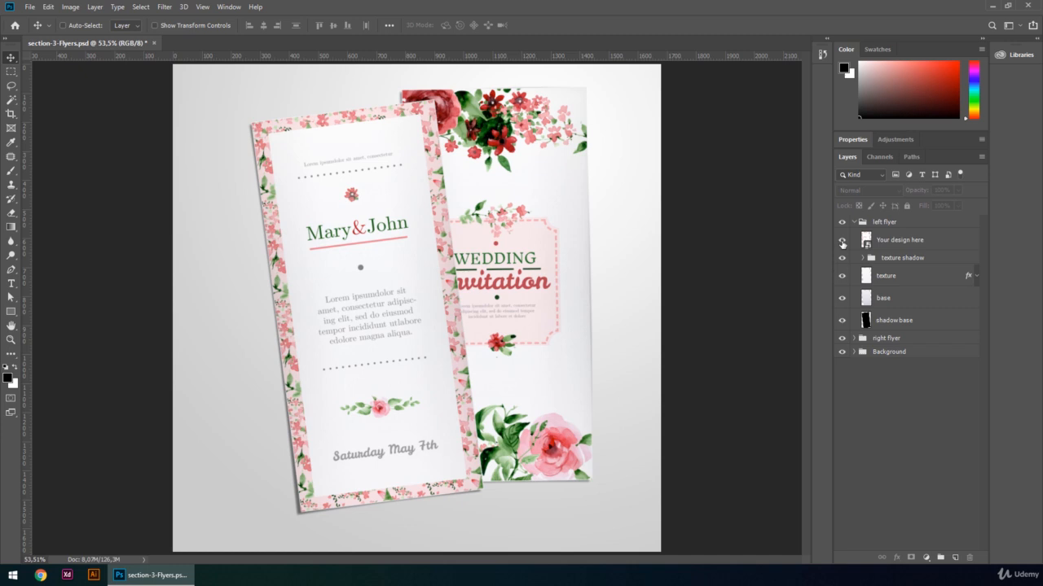
Hide the left flyer's Your design here layer and try moving its texture, base and shadow base layers apart individually
left_click(842, 240)
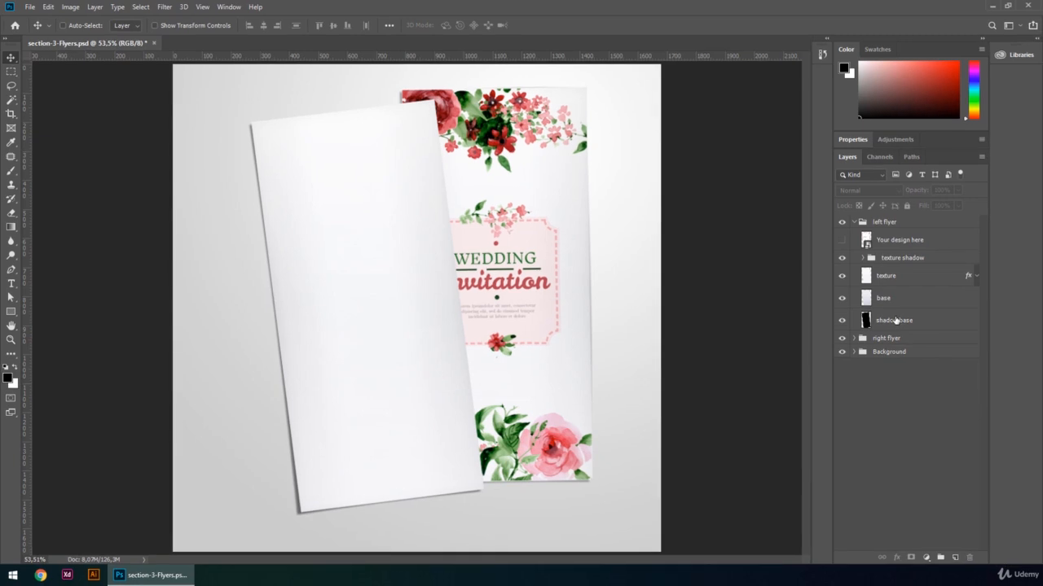
left_click(893, 276)
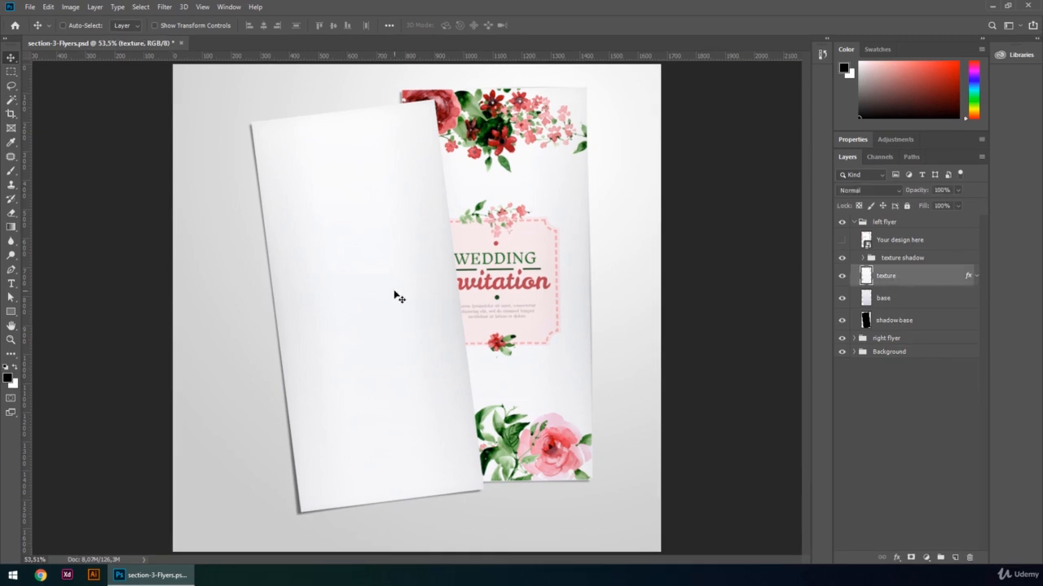
left_click_drag(396, 298, 484, 283)
left_click(887, 298)
left_click_drag(426, 314, 300, 341)
left_click(894, 320)
left_click_drag(403, 363, 400, 414)
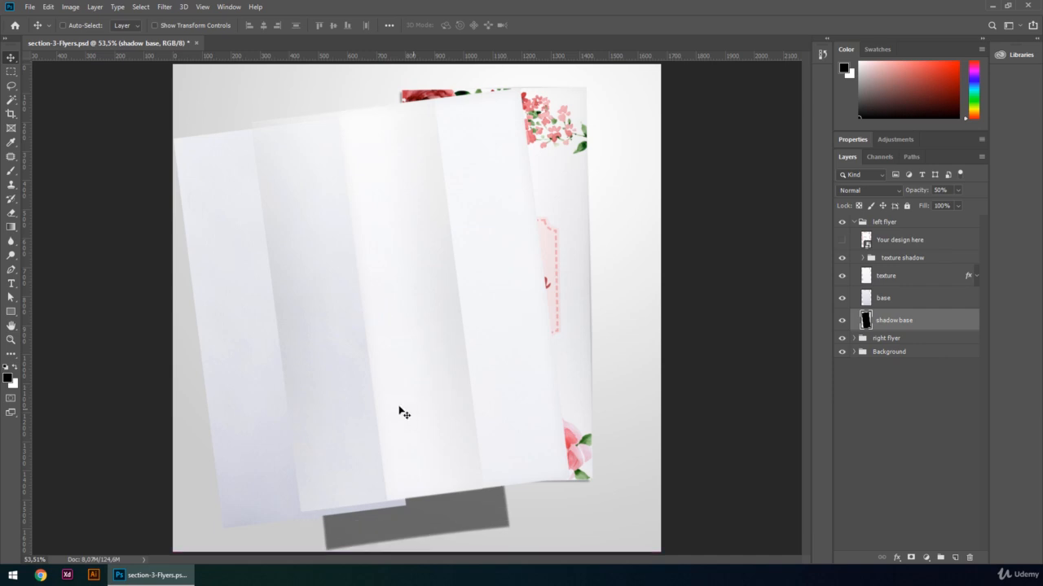
key("ctrl+z")
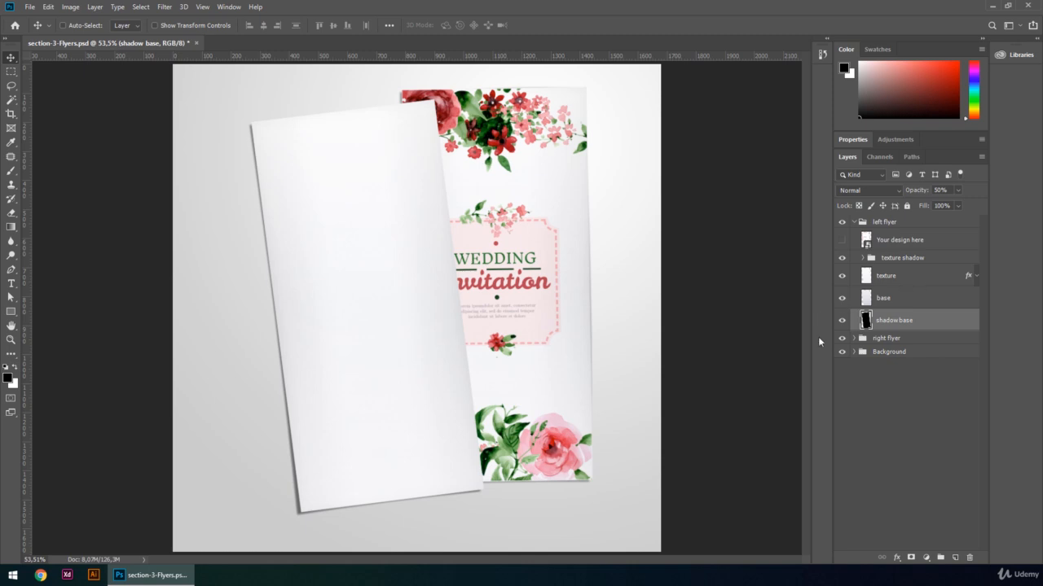
Link the left flyer's texture, base and shadow base layers and move them together over the right flyer
left_click(905, 282)
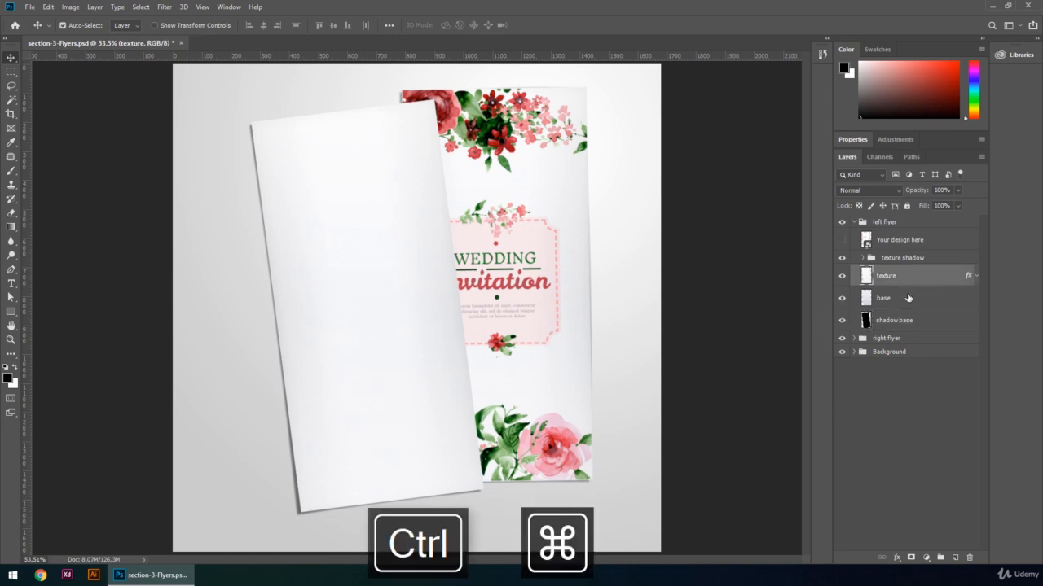
left_click(907, 297, "ctrl")
left_click(906, 320, "ctrl")
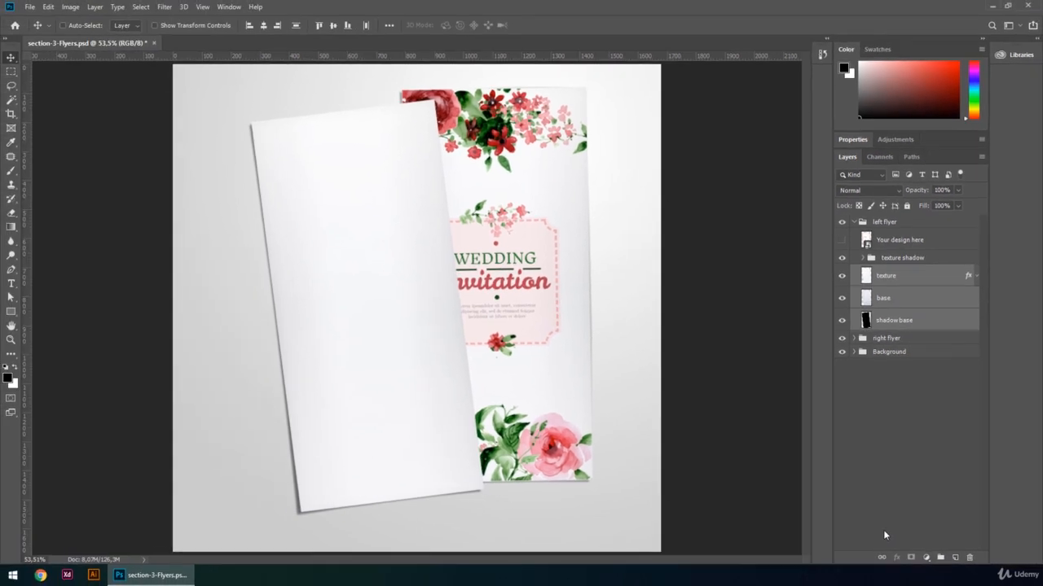
left_click(881, 557)
left_click(913, 301)
left_click_drag(402, 329, 509, 338)
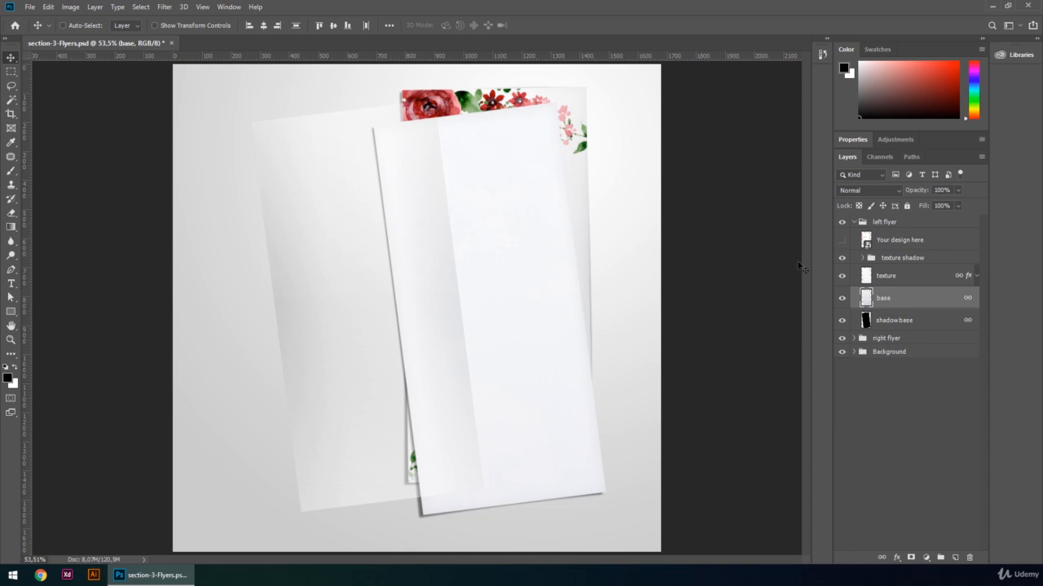
After undoing the move, link the texture shadow group to the base layer and try moving all linked layers together
left_click(943, 258)
key("ctrl")
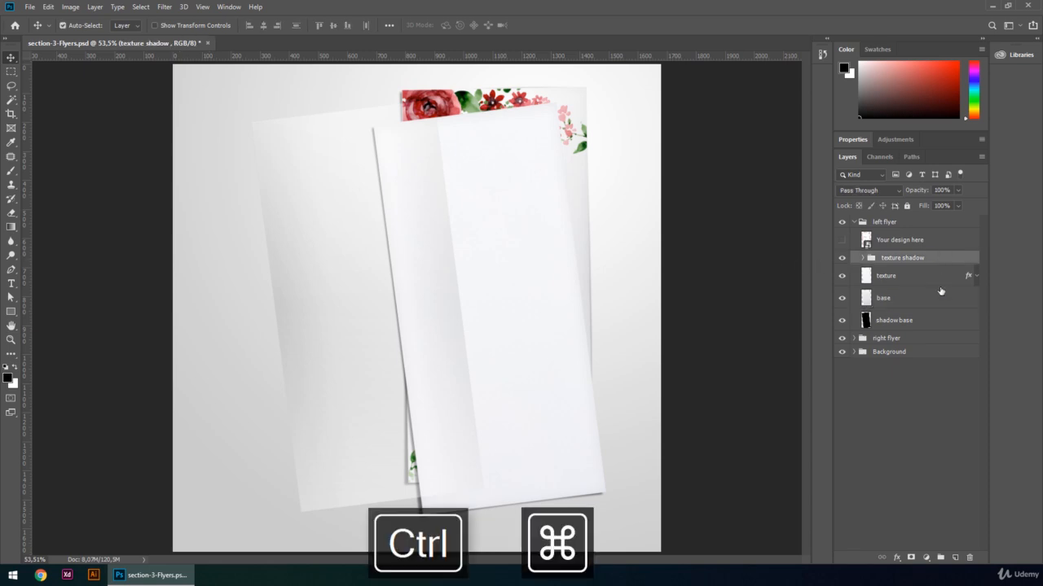
left_click(938, 295, "ctrl")
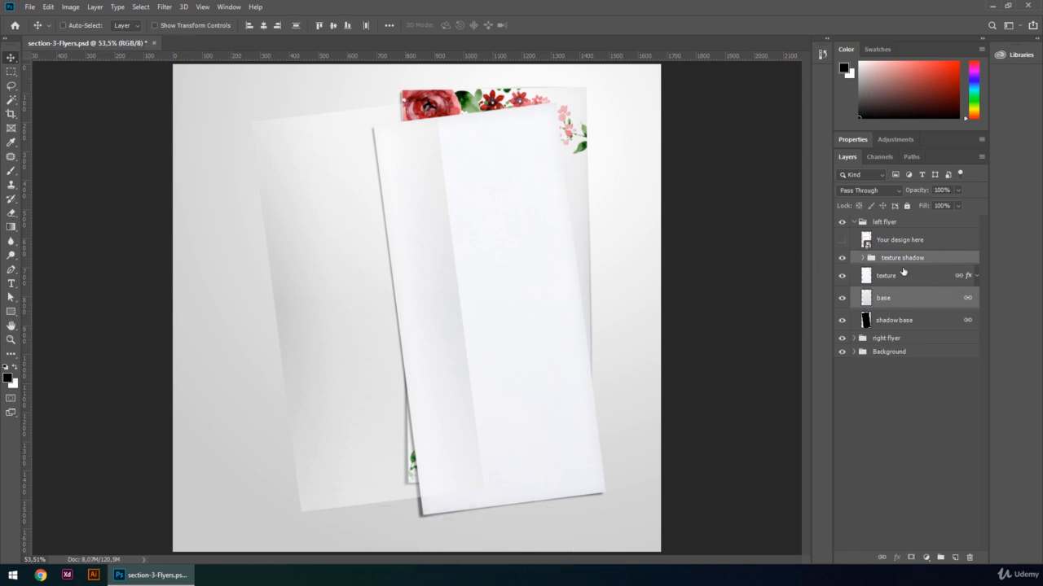
key("ctrl+z")
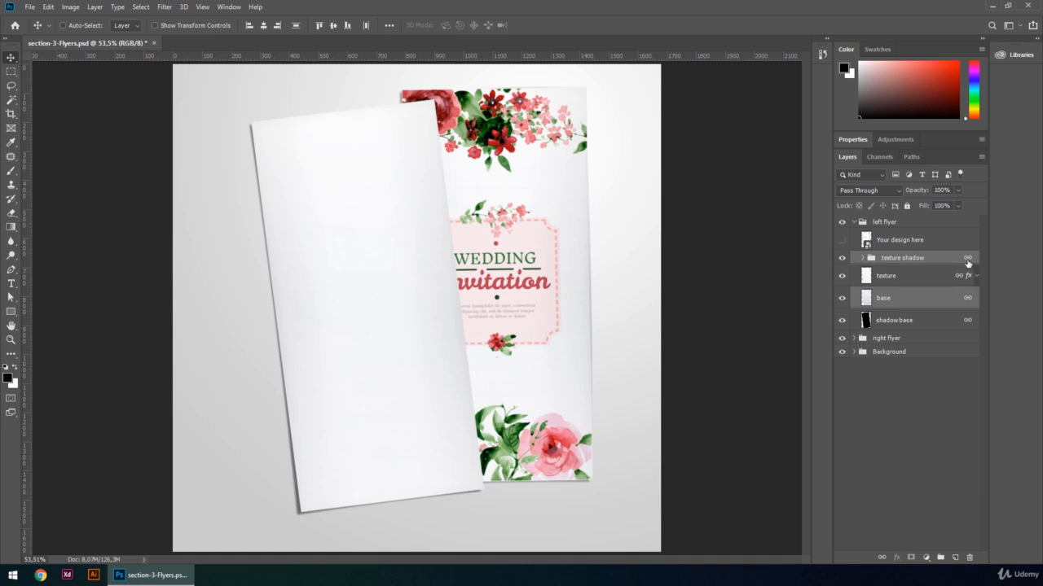
left_click_drag(412, 298, 565, 316)
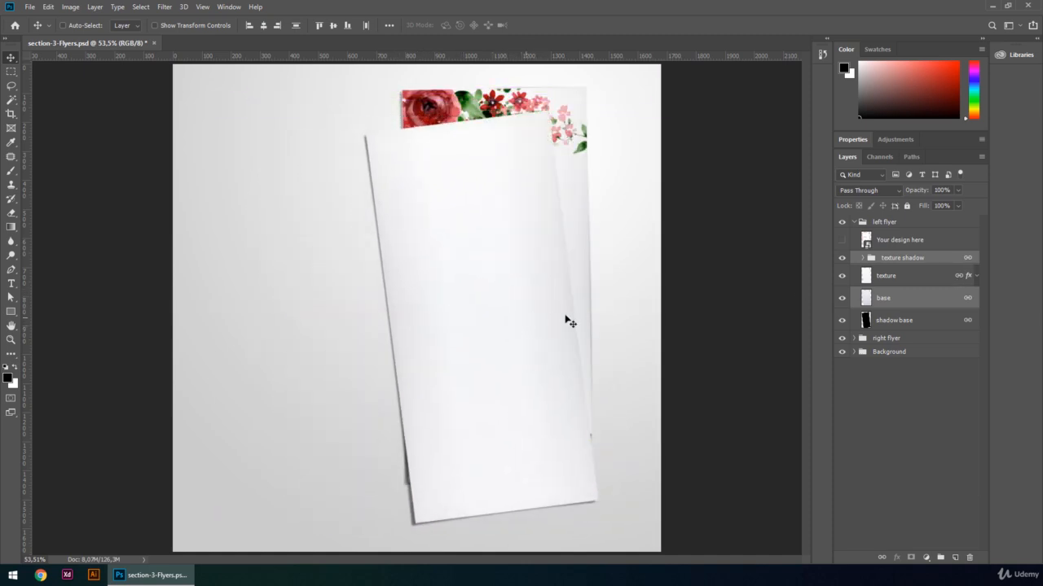
key("ctrl+z")
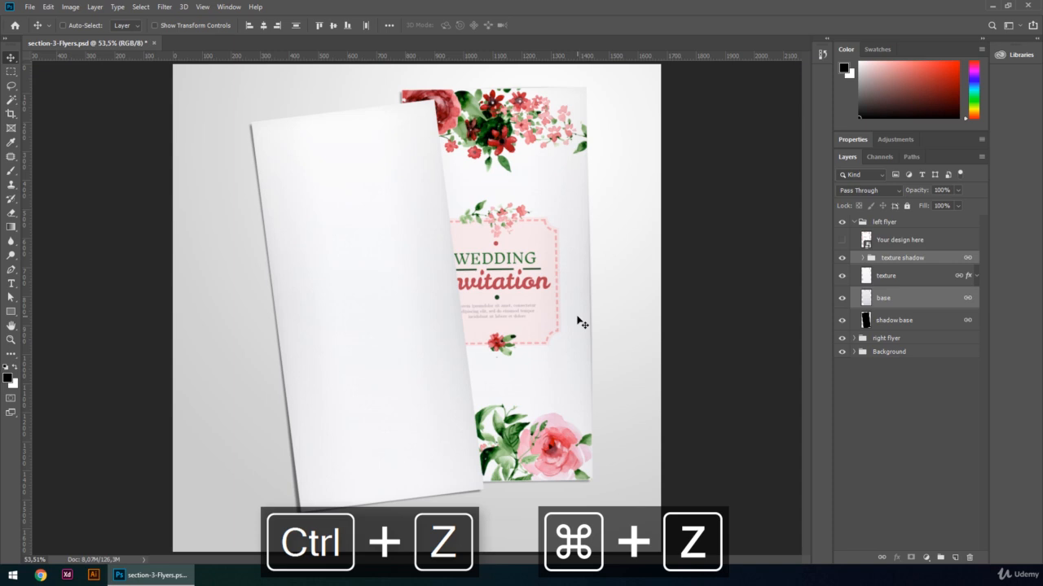
Unlink the left flyer's base and shadow base layers
left_click(945, 299)
left_click(931, 322, "shift")
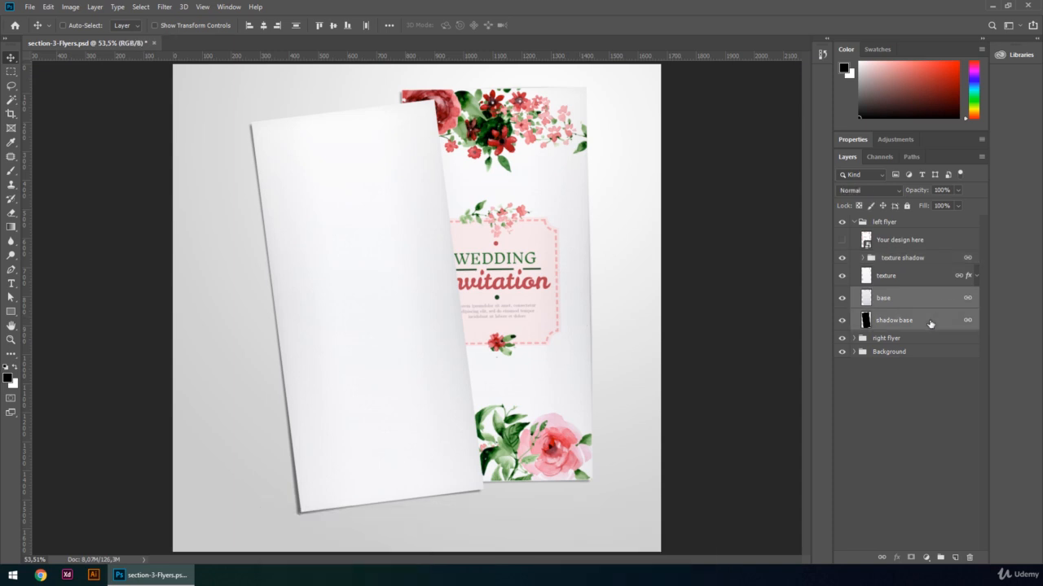
right_click(930, 324)
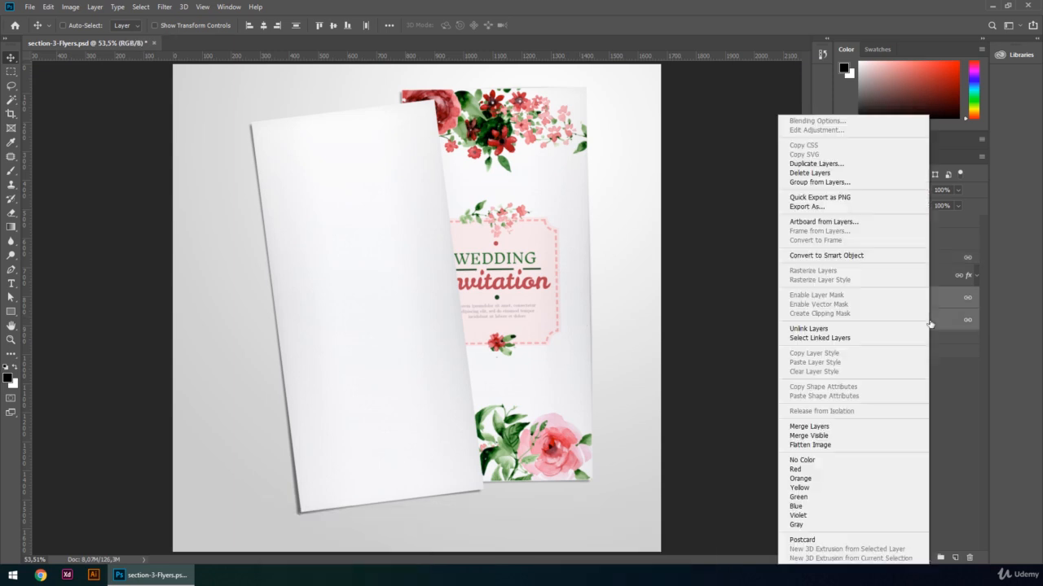
left_click(843, 328)
Try moving the left flyer's texture layer together with the texture shadow group still linked to it
left_click(926, 278)
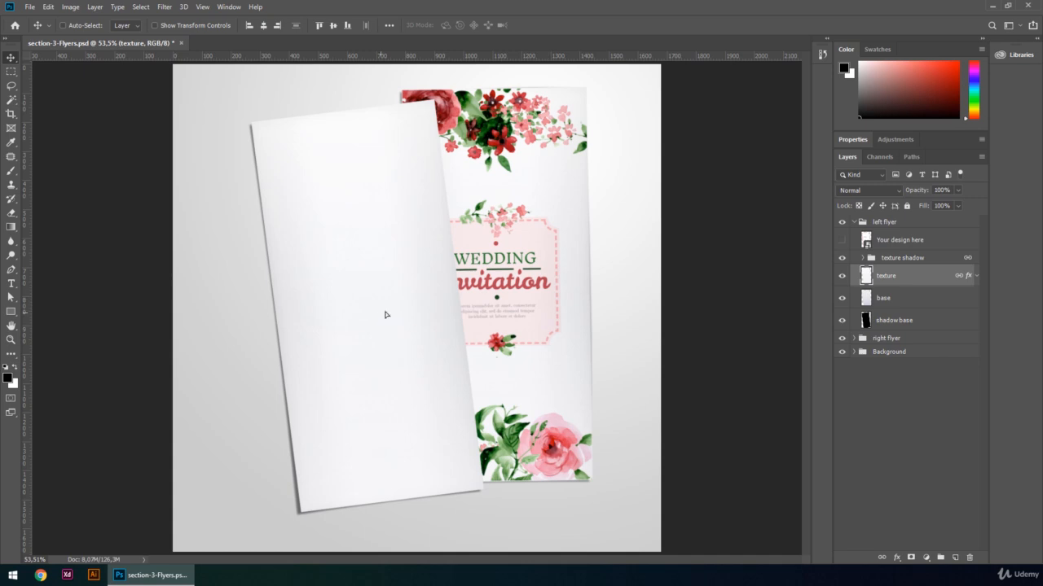
mouse_move(383, 315)
left_mouse_down()
mouse_move(400, 310)
mouse_move(381, 314)
left_mouse_up()
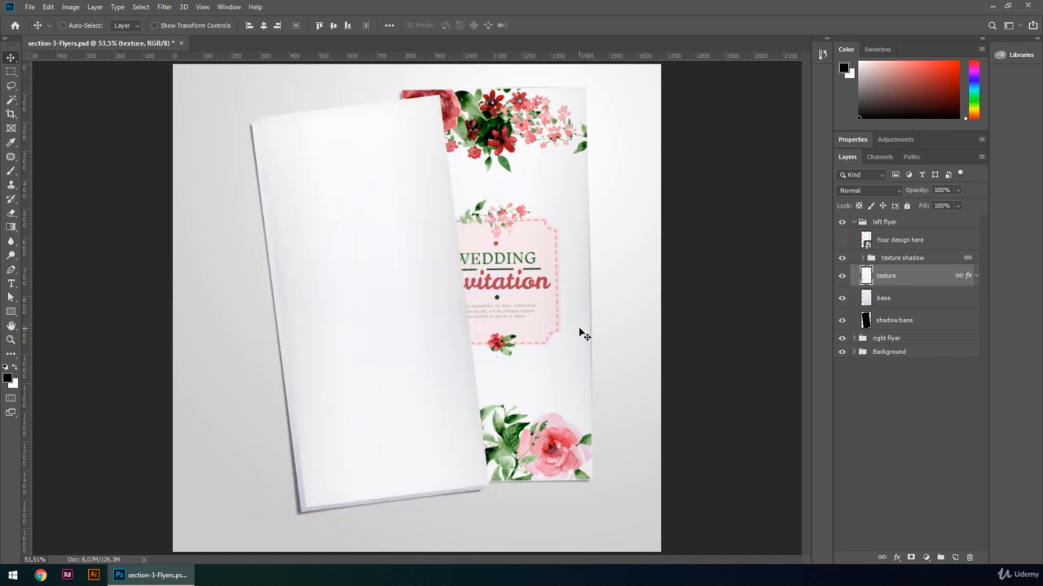
key("ctrl")
key("ctrl+z")
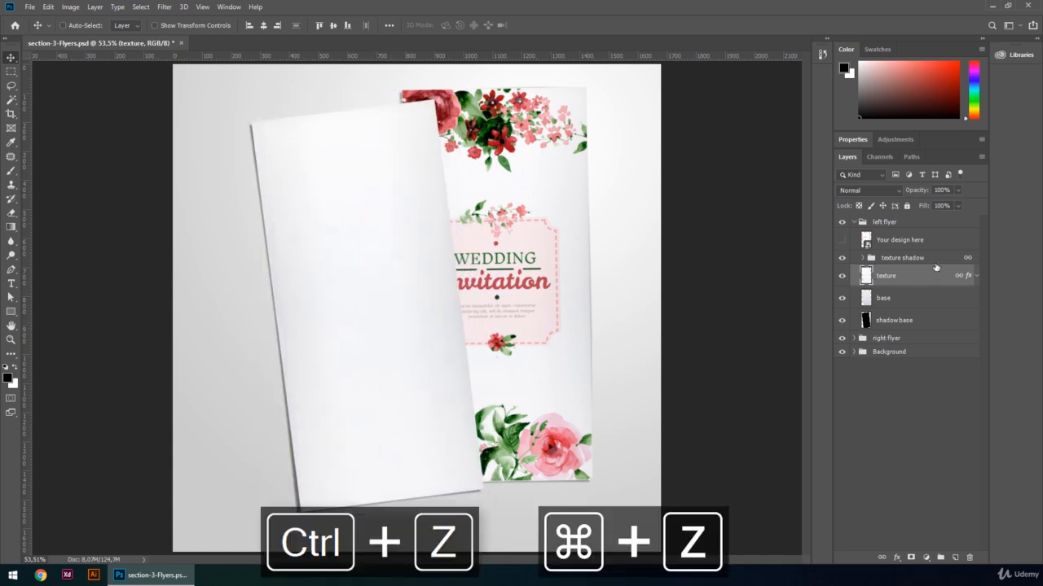
Unlink the texture shadow group from the texture layer and show the left flyer's Your design here layer again
left_click(937, 261)
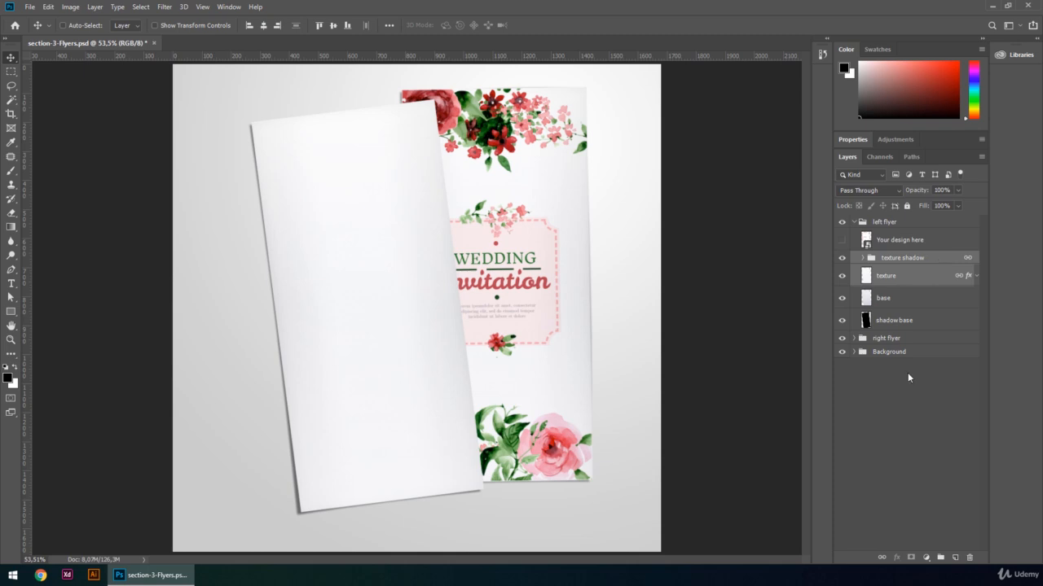
left_click(883, 562)
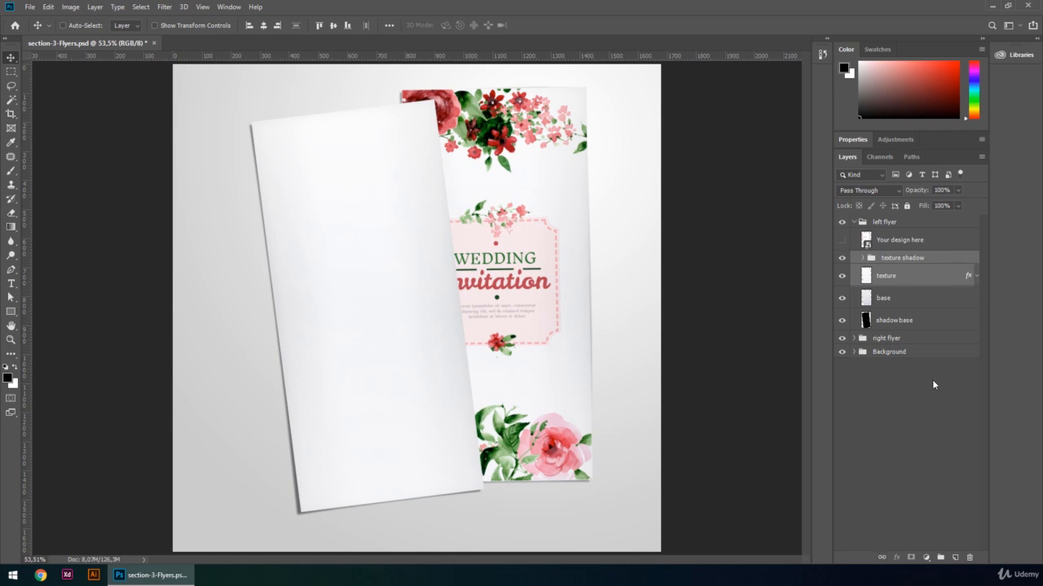
left_click(934, 259)
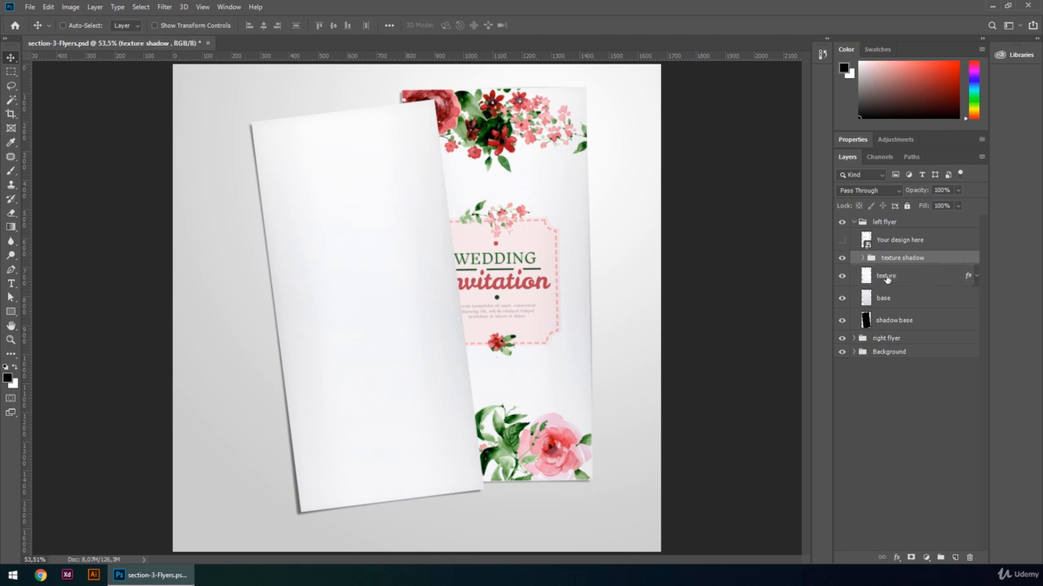
left_click(842, 240)
left_click(876, 241)
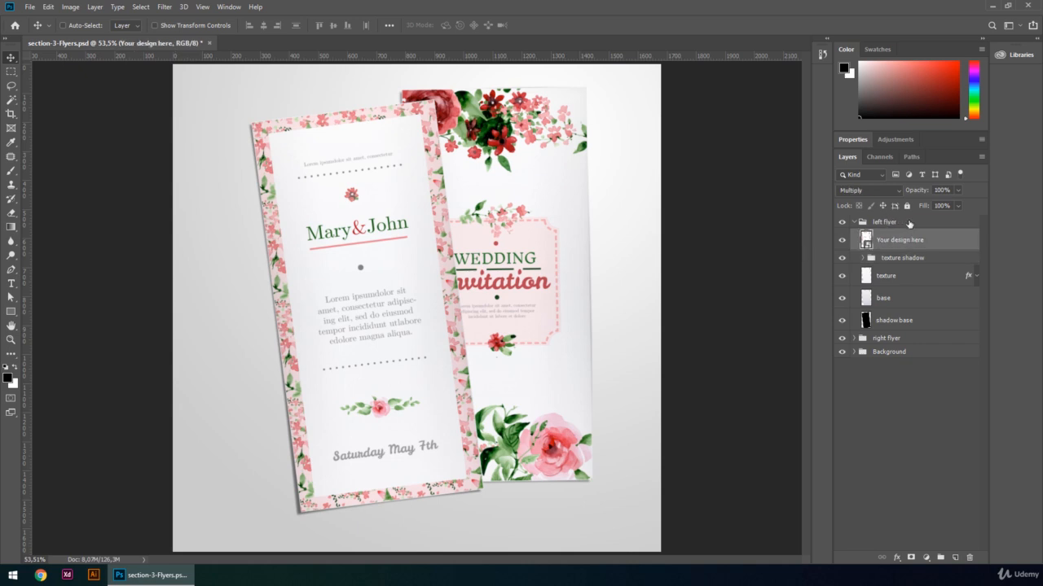
Duplicate the left flyer group and move the copy over the right flyer
left_click(909, 222)
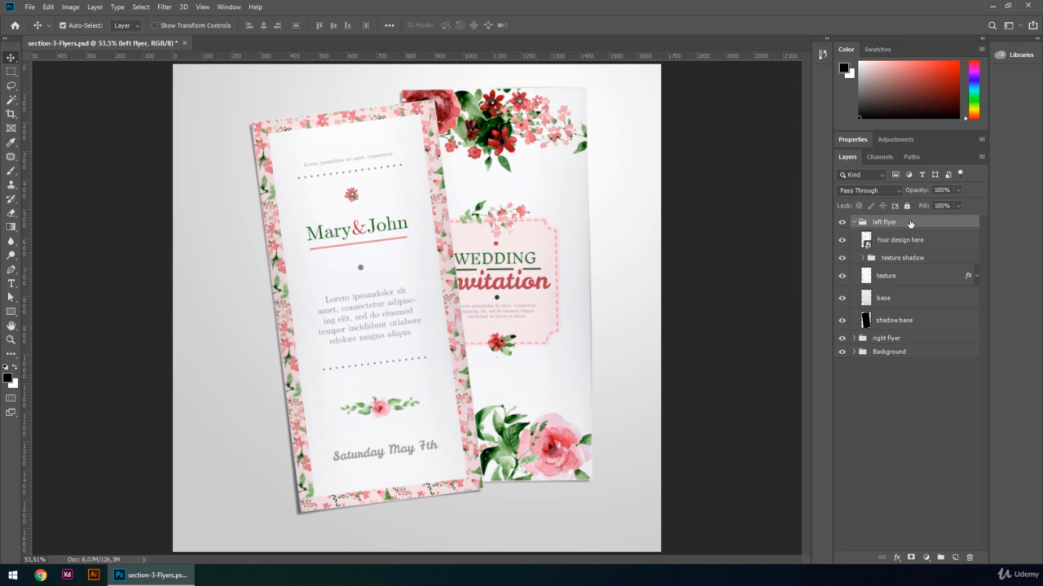
key("ctrl+j")
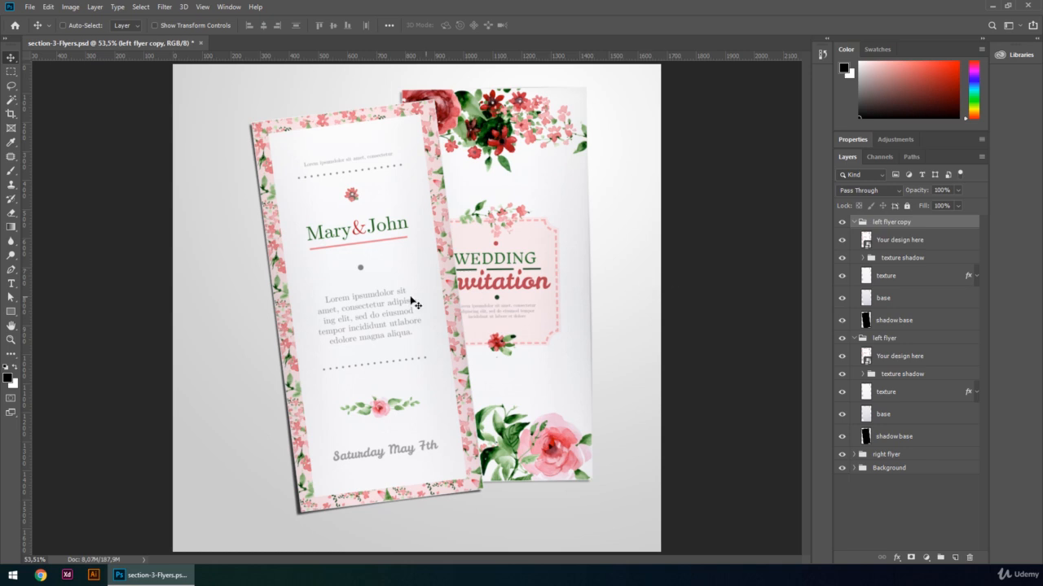
left_click_drag(376, 314, 547, 323)
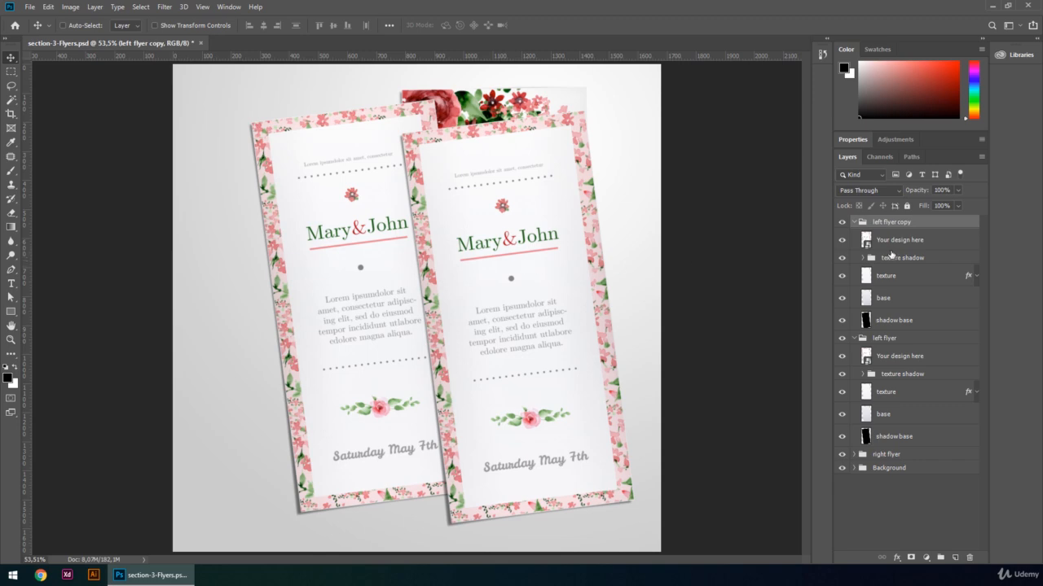
Duplicate the Your design here layer in the left flyer copy group and move the duplicate over the left flyer
left_click(919, 245)
key("ctrl+j")
left_click_drag(465, 285, 431, 268)
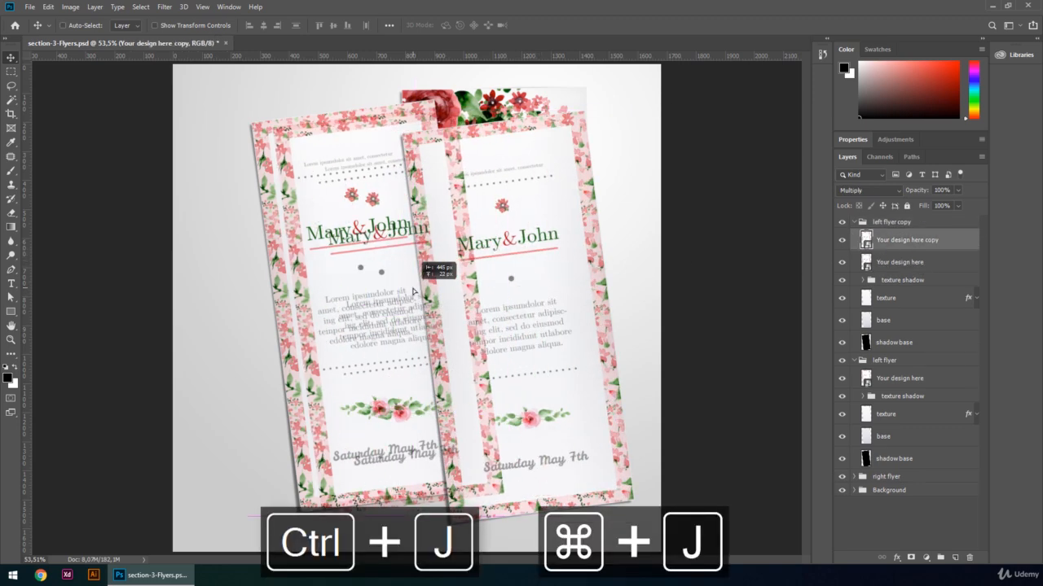
Delete the whole left flyer copy group with its contents
left_click(906, 225)
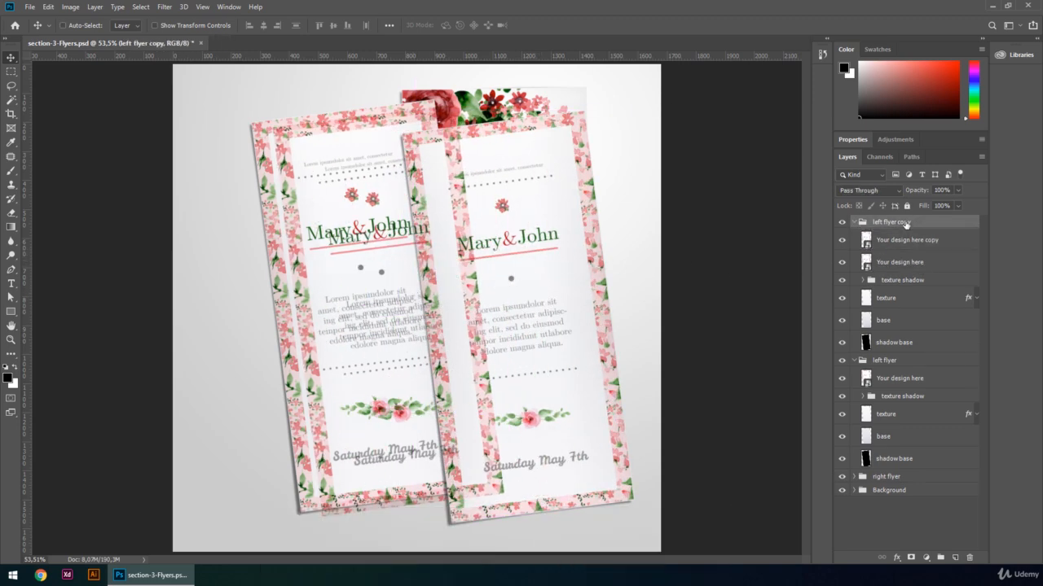
key("Delete")
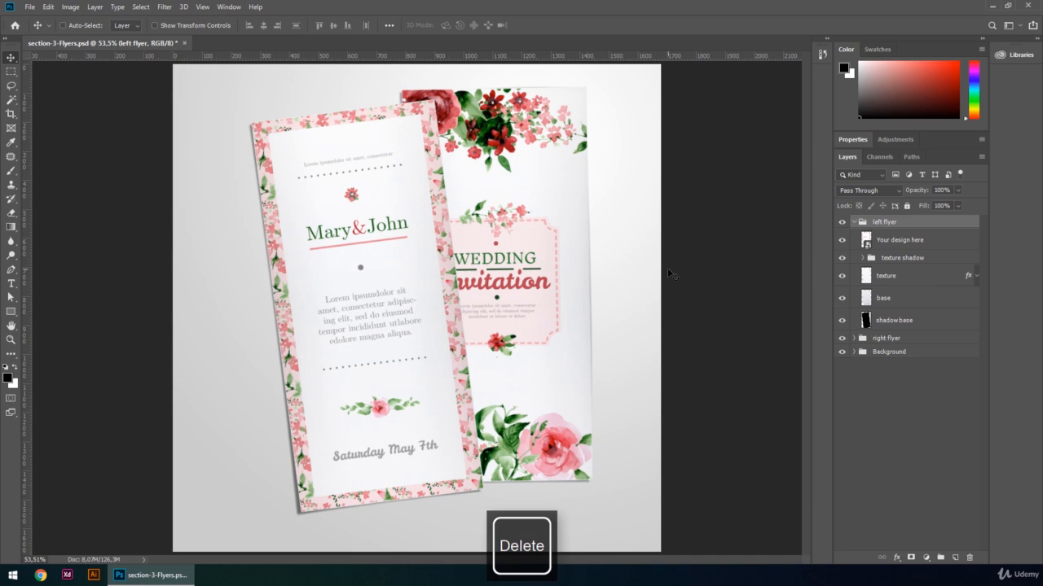
Duplicate the left flyer group directly within the layer stack, try moving the copy over the right flyer, and undo the move
key("alt")
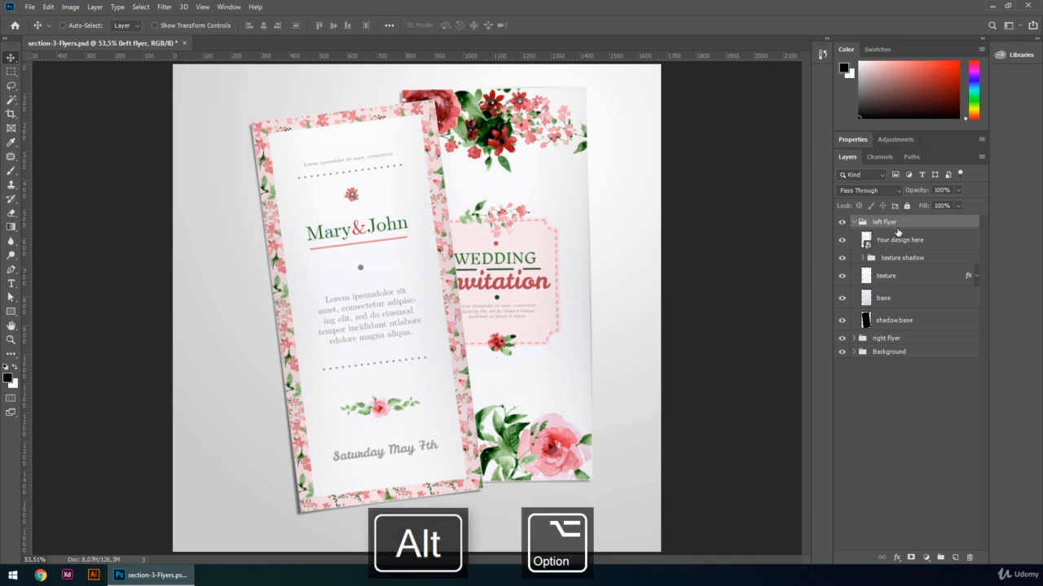
left_click_drag(896, 228, 893, 334)
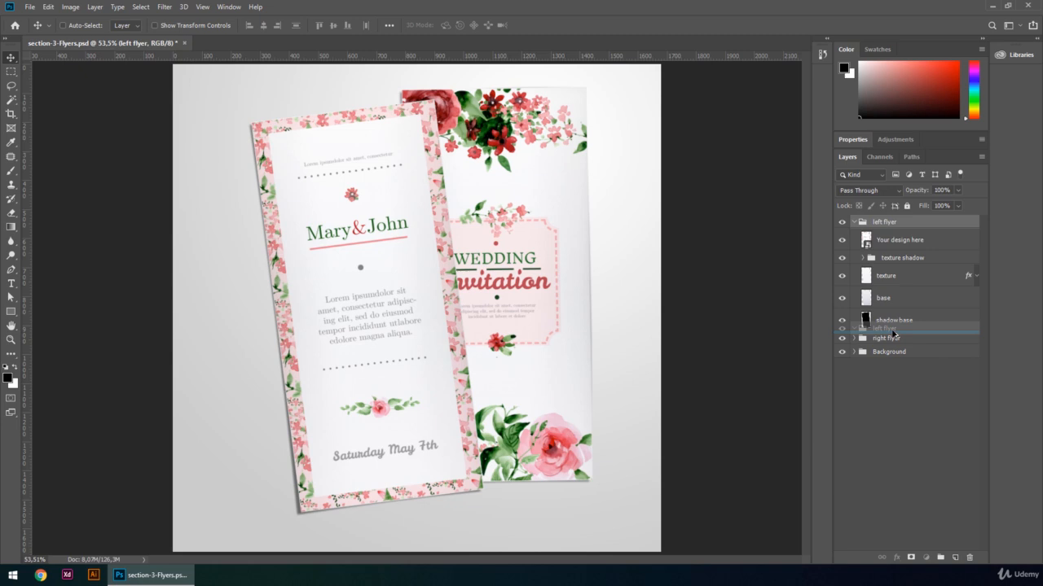
left_click_drag(893, 334, 894, 334)
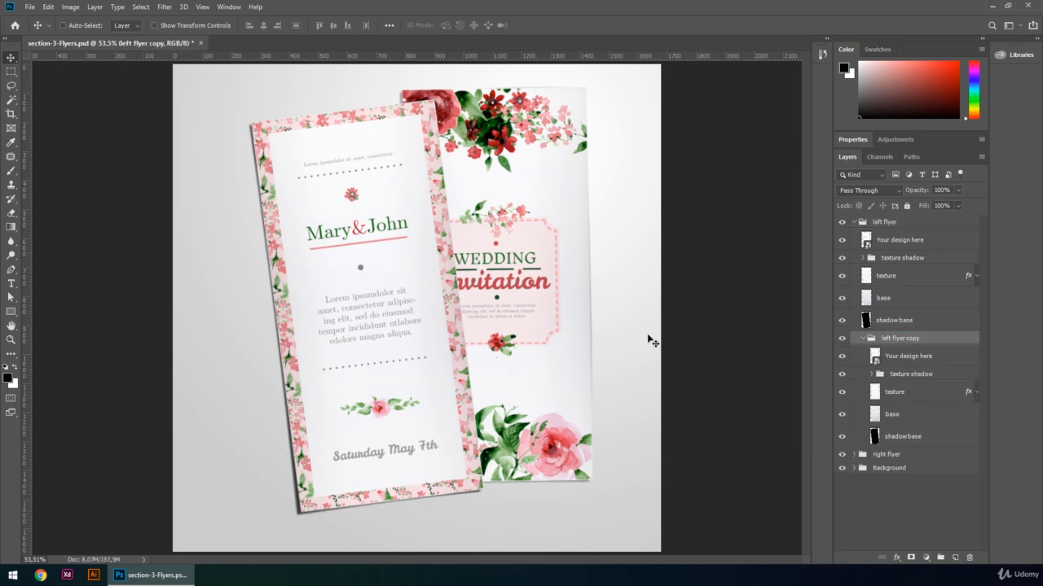
left_click_drag(393, 342, 550, 373)
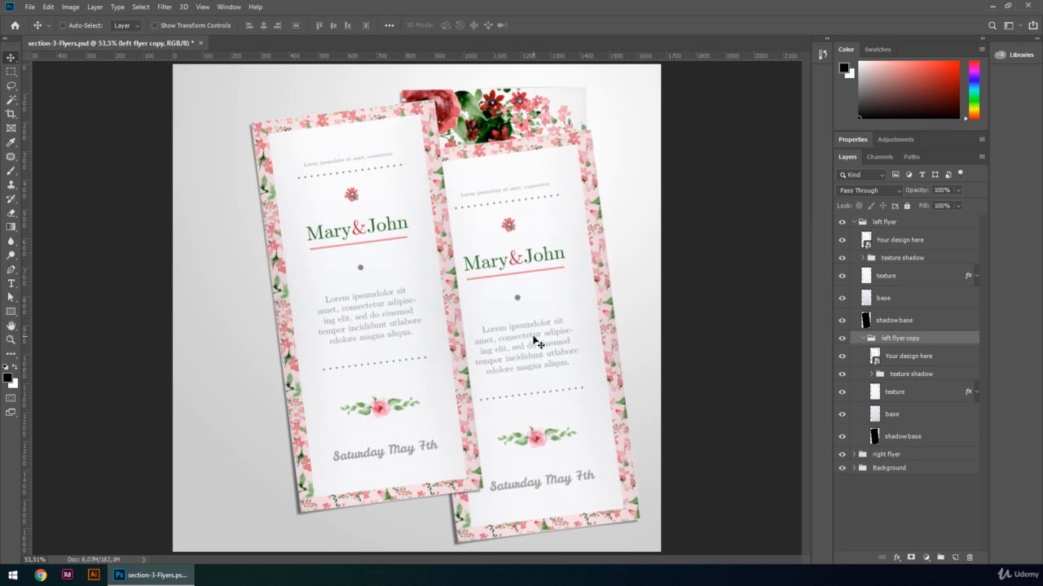
key("ctrl+z")
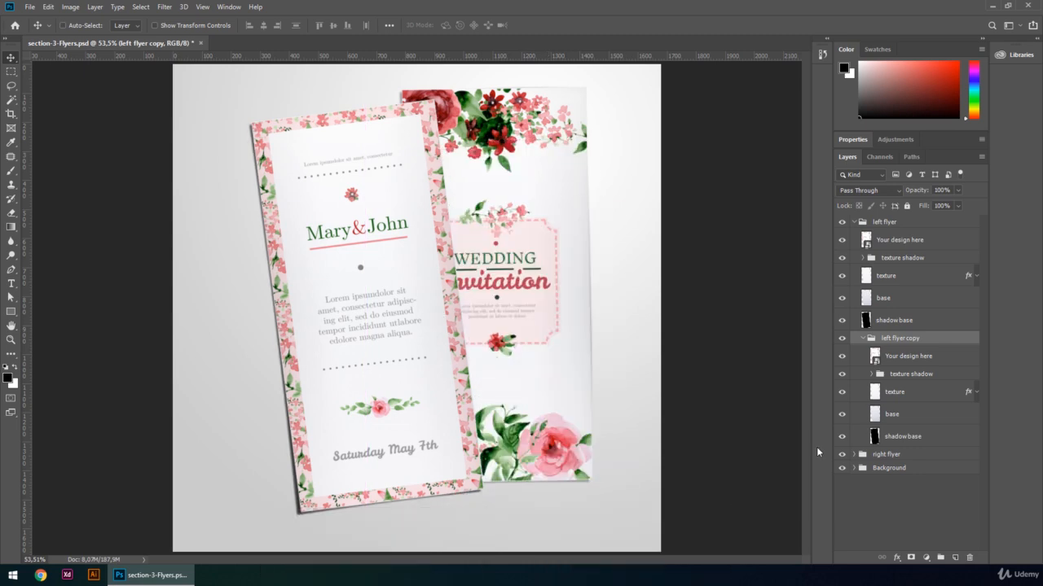
Duplicate the group copy's Your design here layer onto the right flyer directly on the canvas, and delete the left flyer copy group
left_click(904, 359)
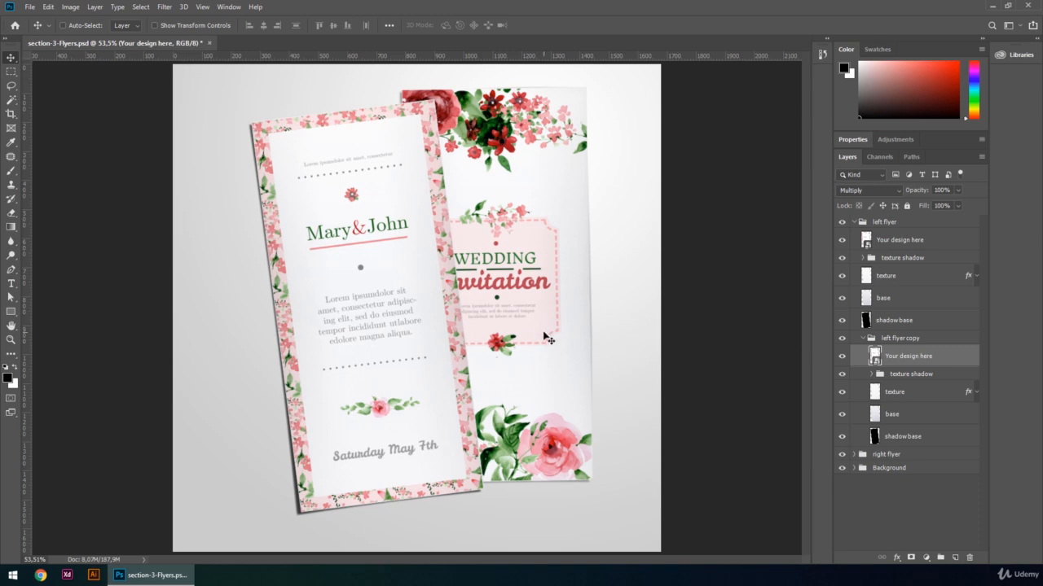
left_click_drag(448, 335, 616, 367)
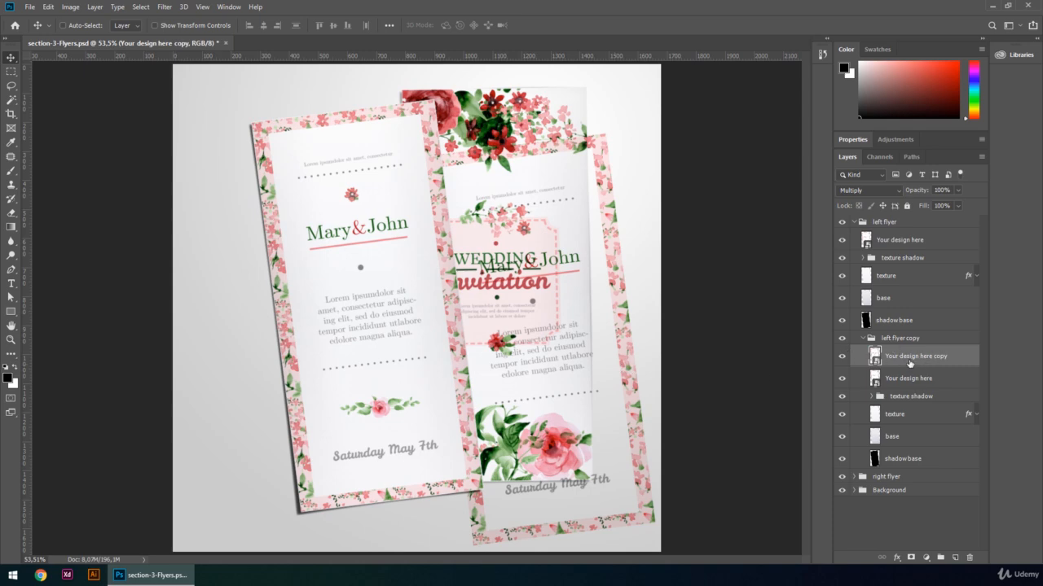
left_click(906, 338)
key("Delete")
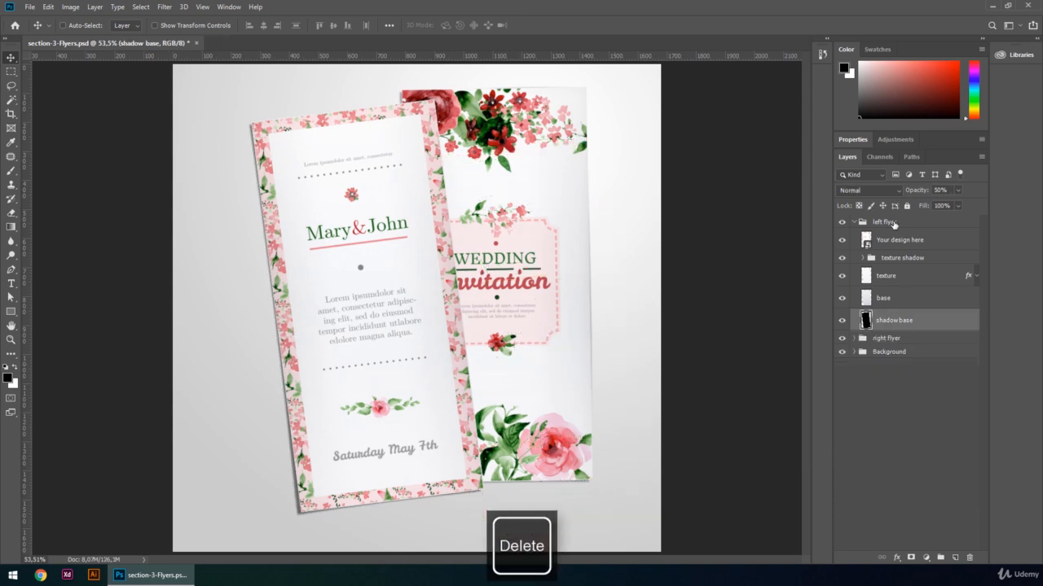
Duplicate the left flyer's Your design here layer with Duplicate Layer, keeping section-3-Flyers.psd as the destination document
left_click(894, 224)
left_click(893, 244)
right_click(892, 247)
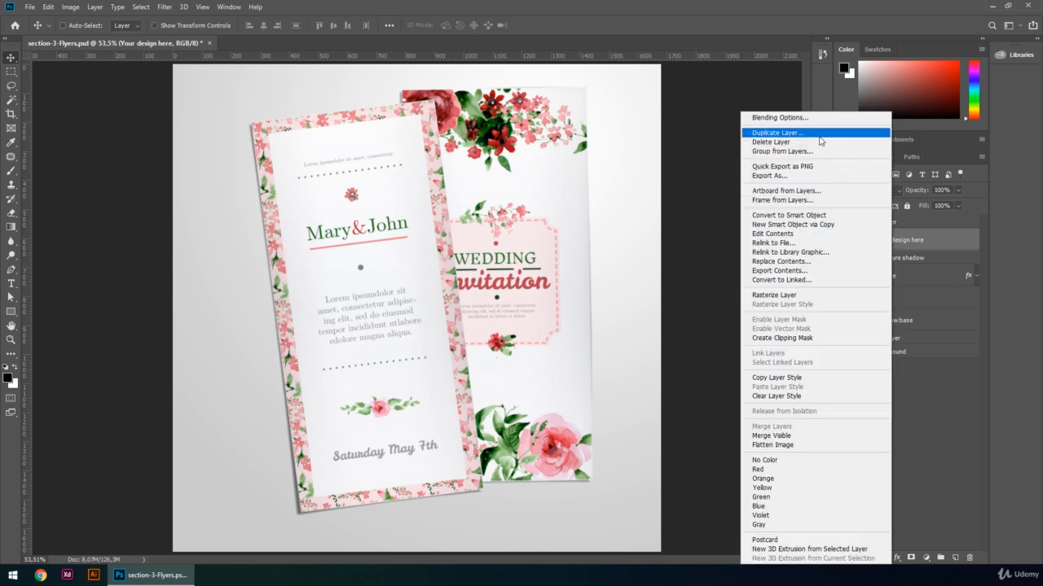
left_click(819, 133)
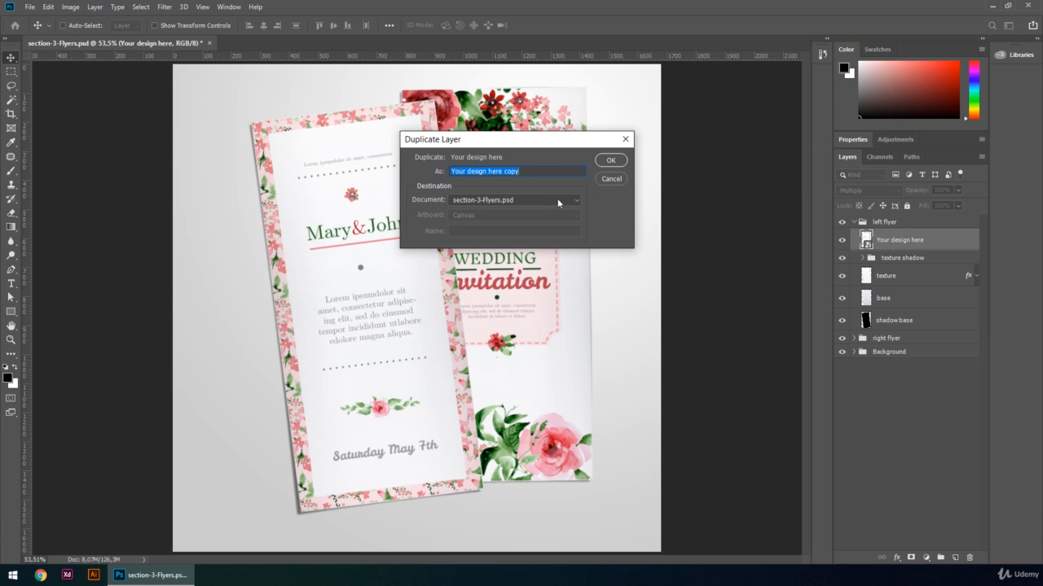
left_click(578, 200)
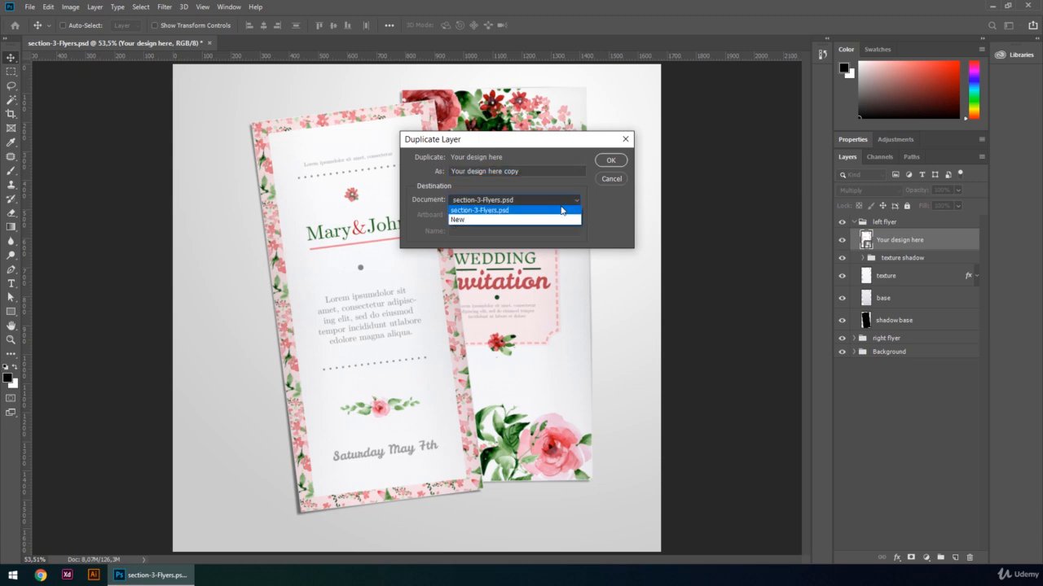
left_click(617, 216)
left_click(609, 161)
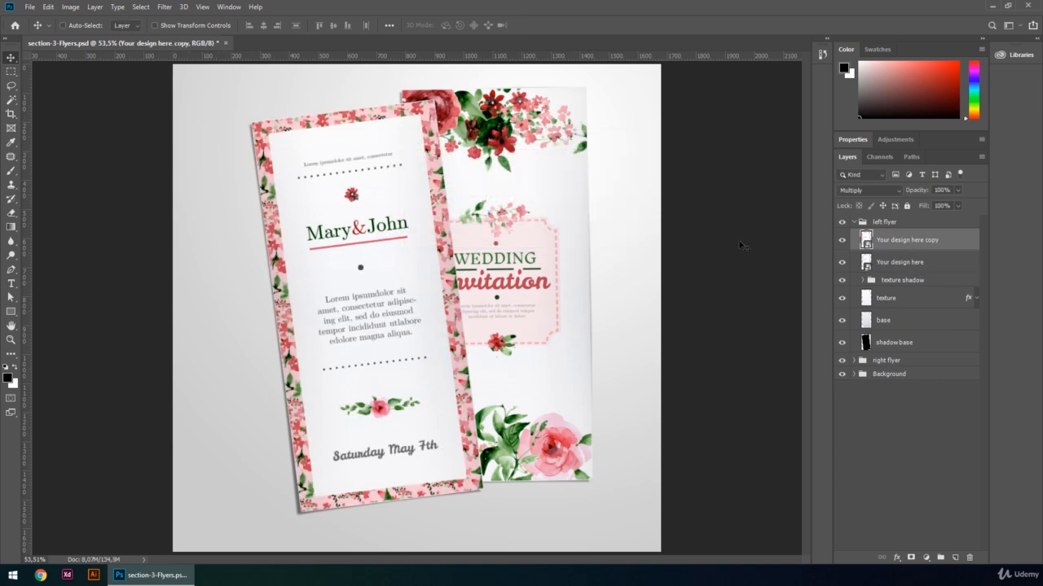
Try moving the duplicated design layer toward the right flyer, undo the move, and delete the duplicate
left_click_drag(437, 296, 543, 300)
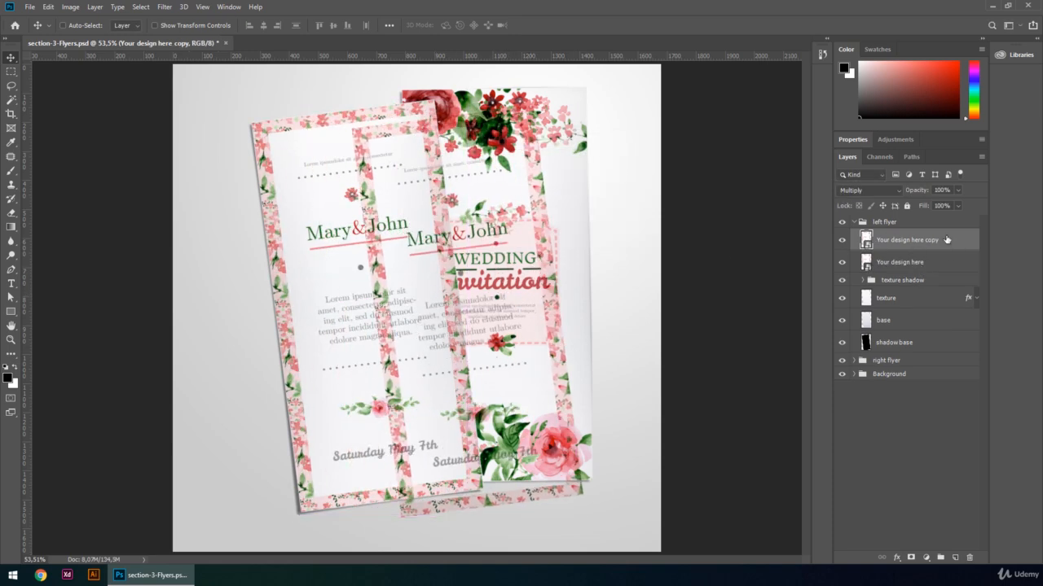
key("ctrl+z")
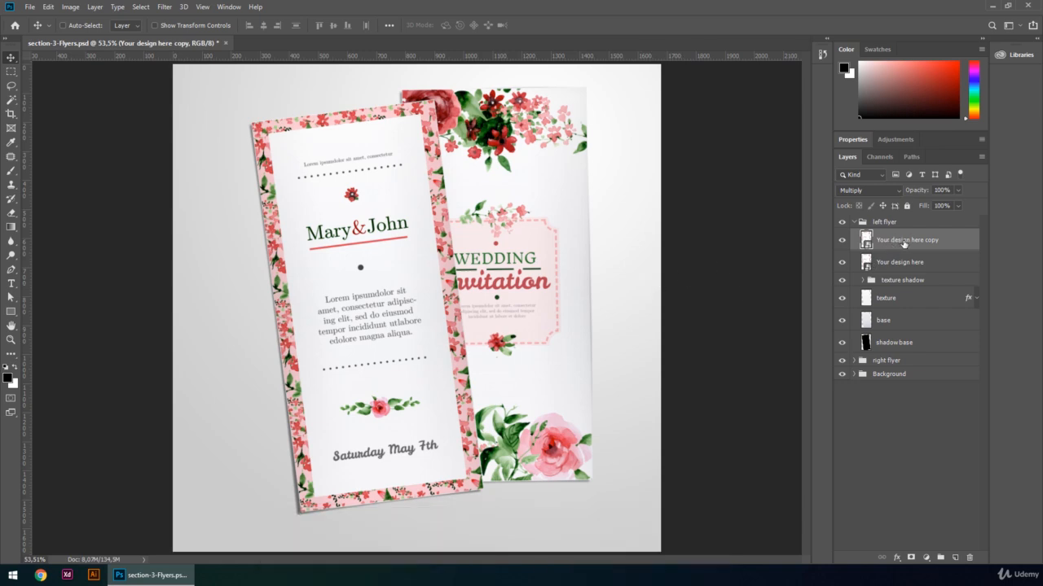
key("Delete")
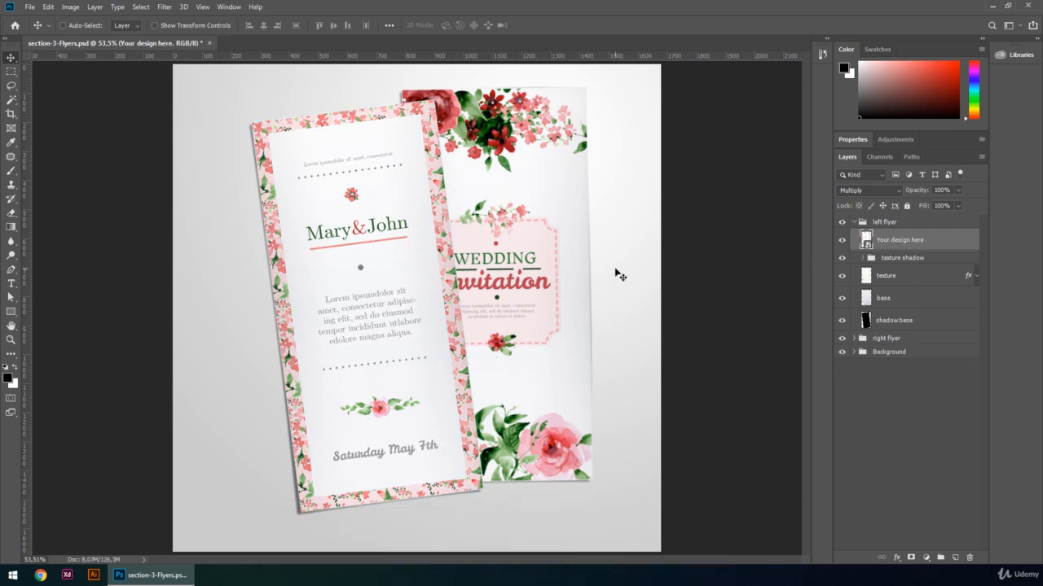